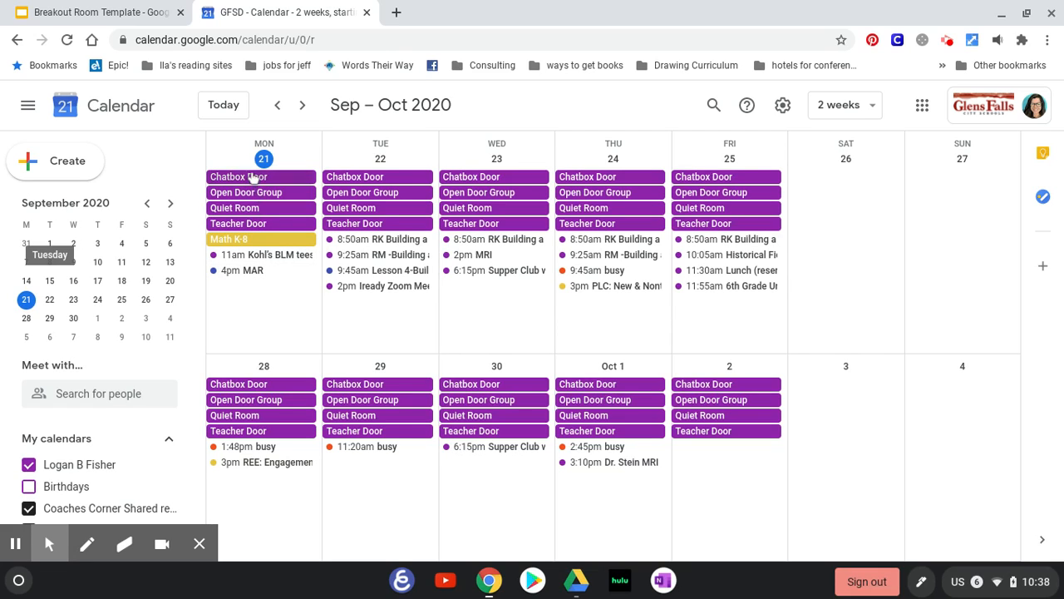
Step: Open the Chatbox Door event on Monday, September 21 for editing
left_click(229, 307)
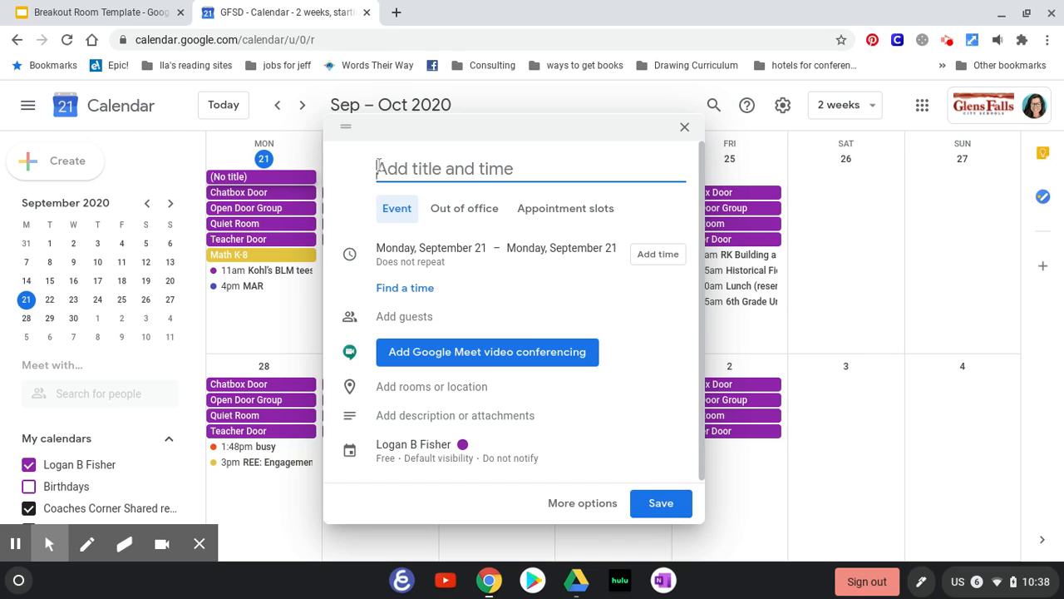
left_click(685, 130)
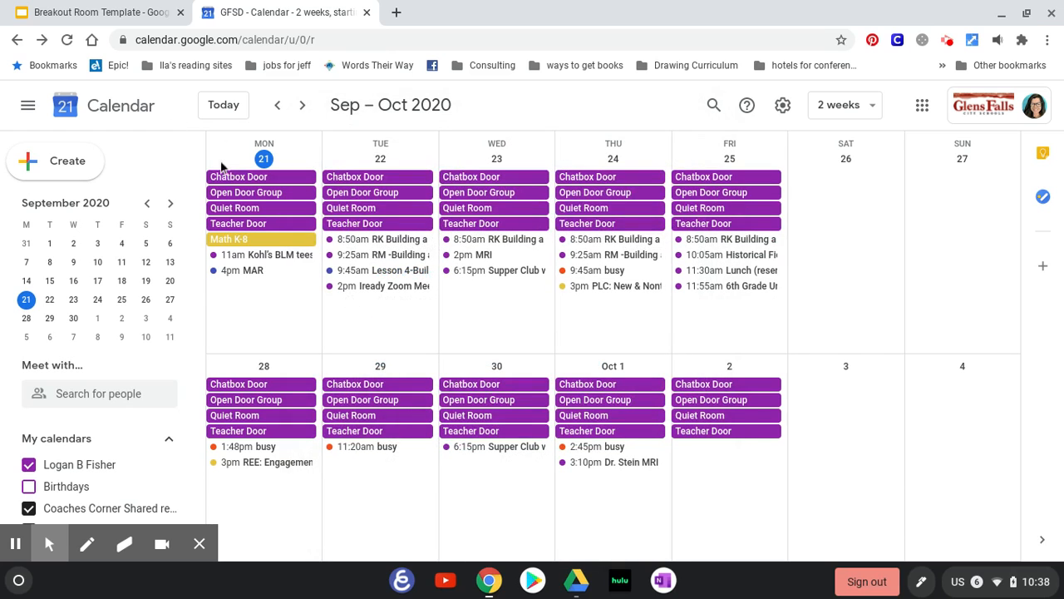
left_click(237, 177)
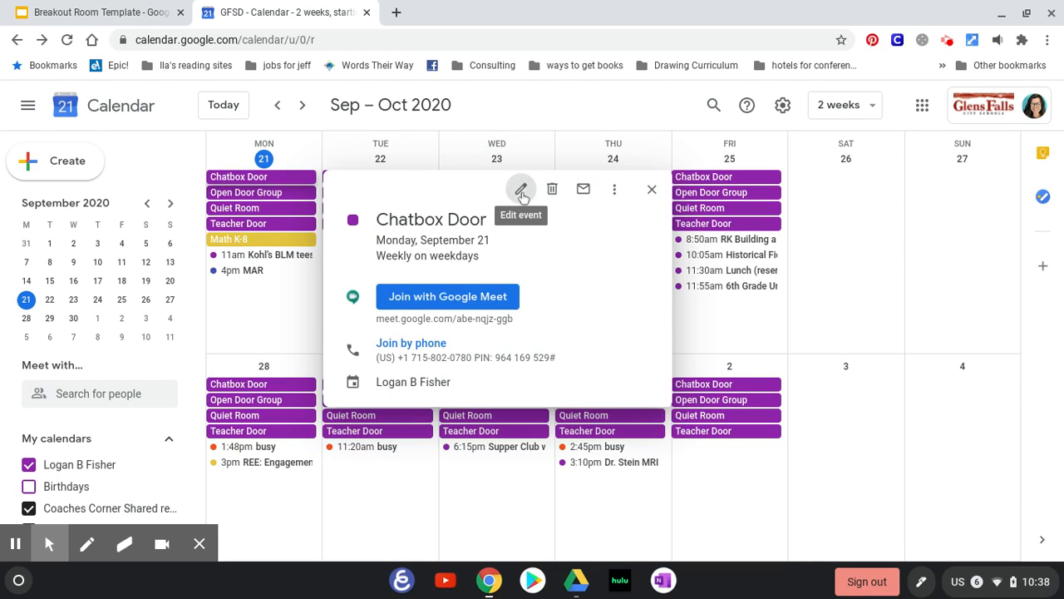
left_click(520, 191)
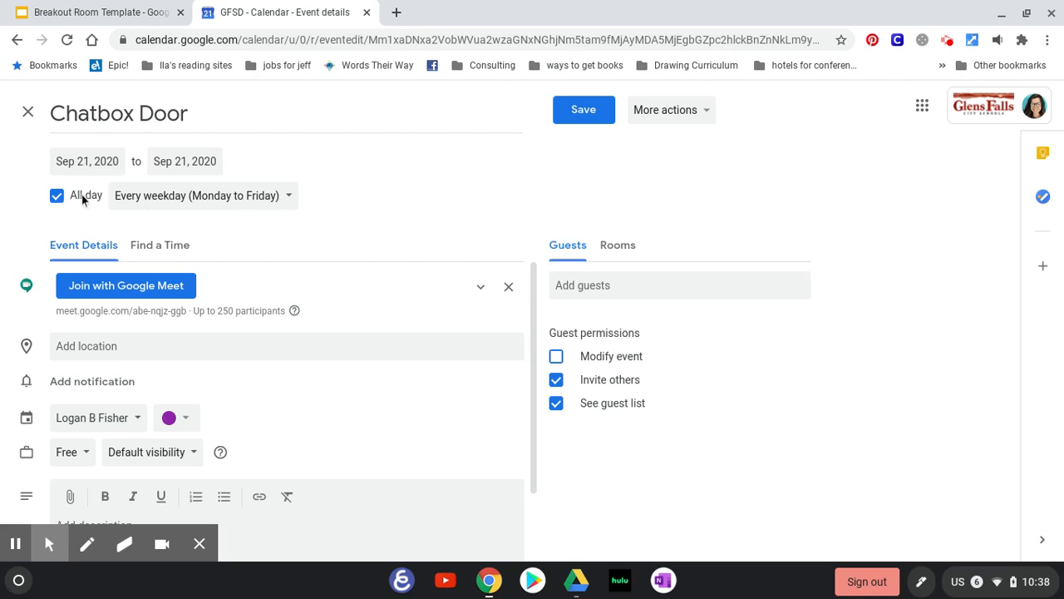
Step: Change the Chatbox Door event from all-day to a timed event running 8:00am to 3:00pm
left_click(57, 196)
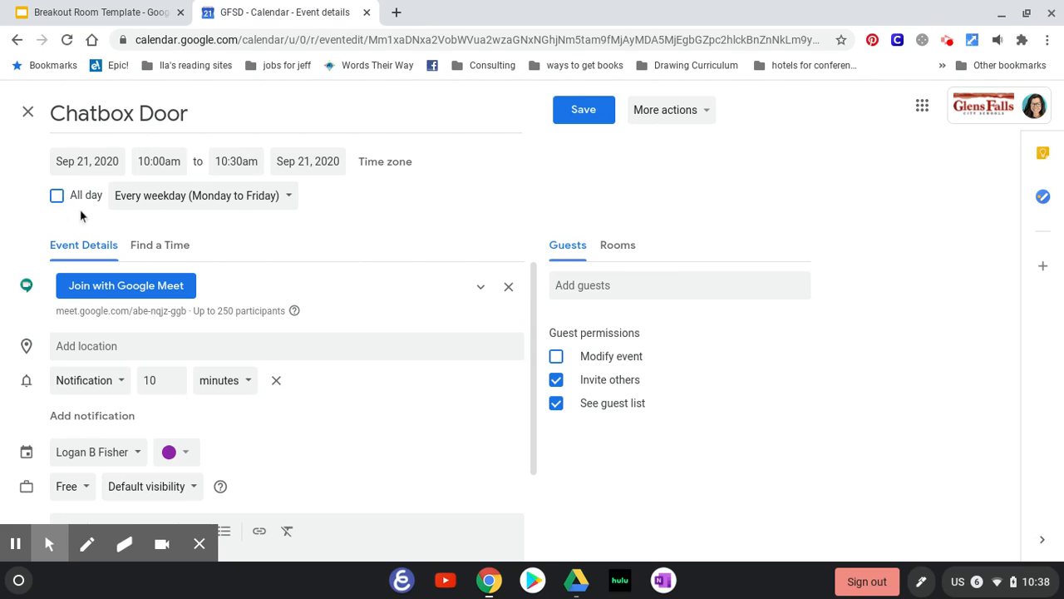
left_click(155, 160)
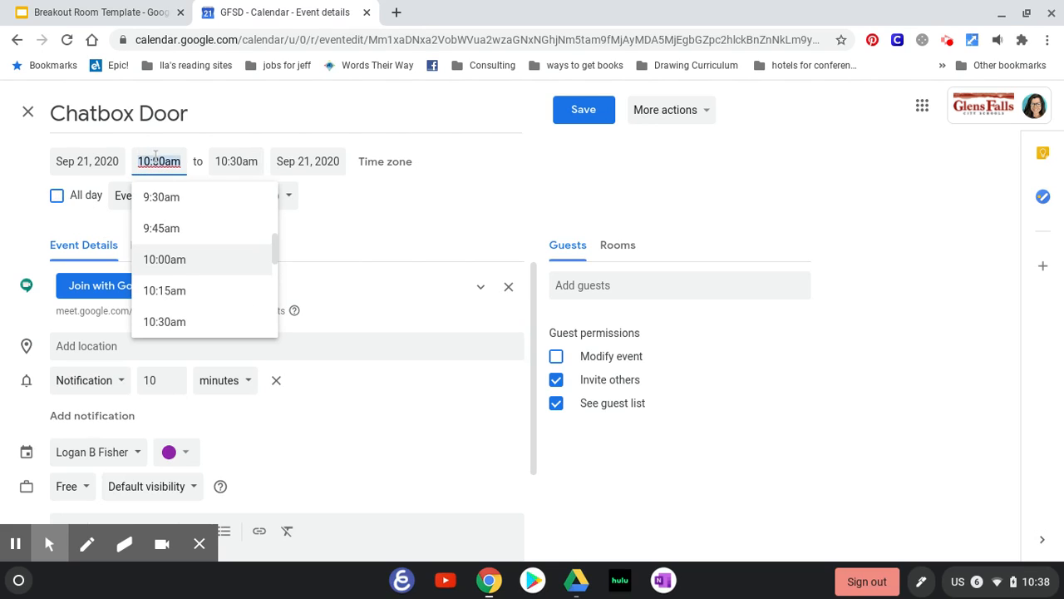
type("8:00")
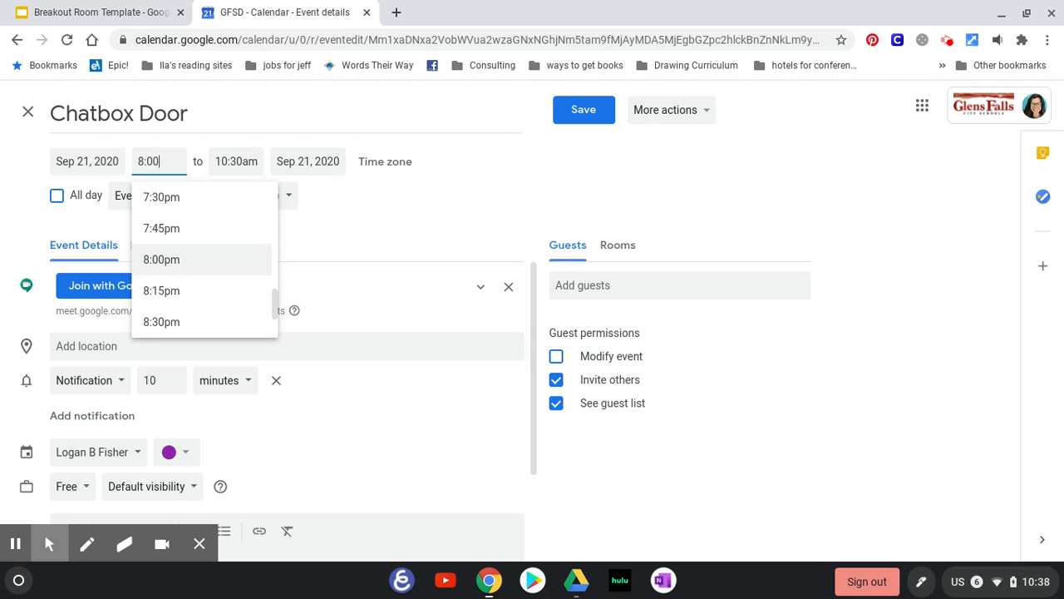
type("am")
left_click(236, 161)
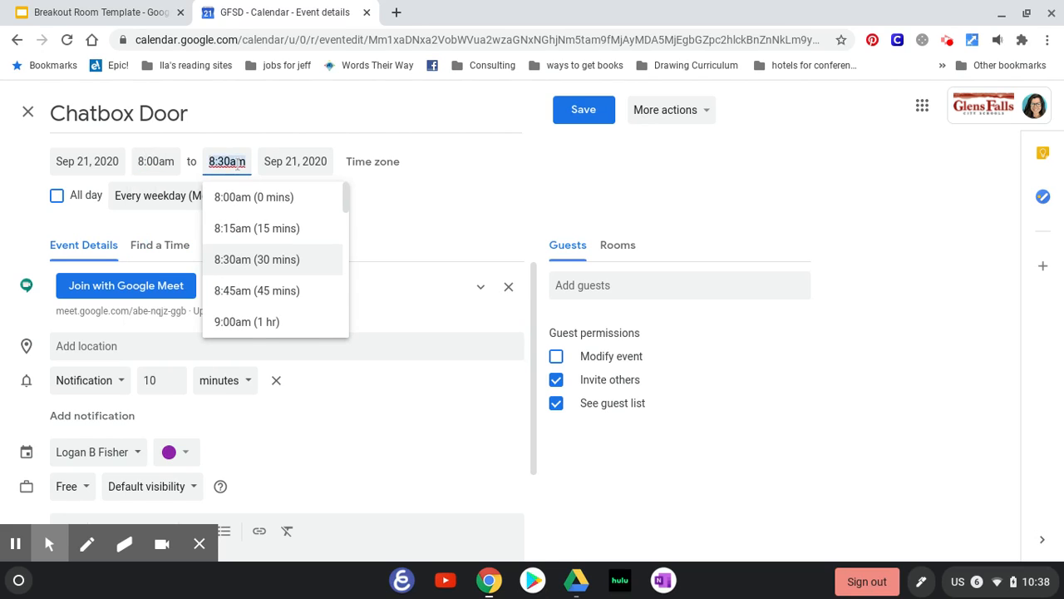
type("3:00p")
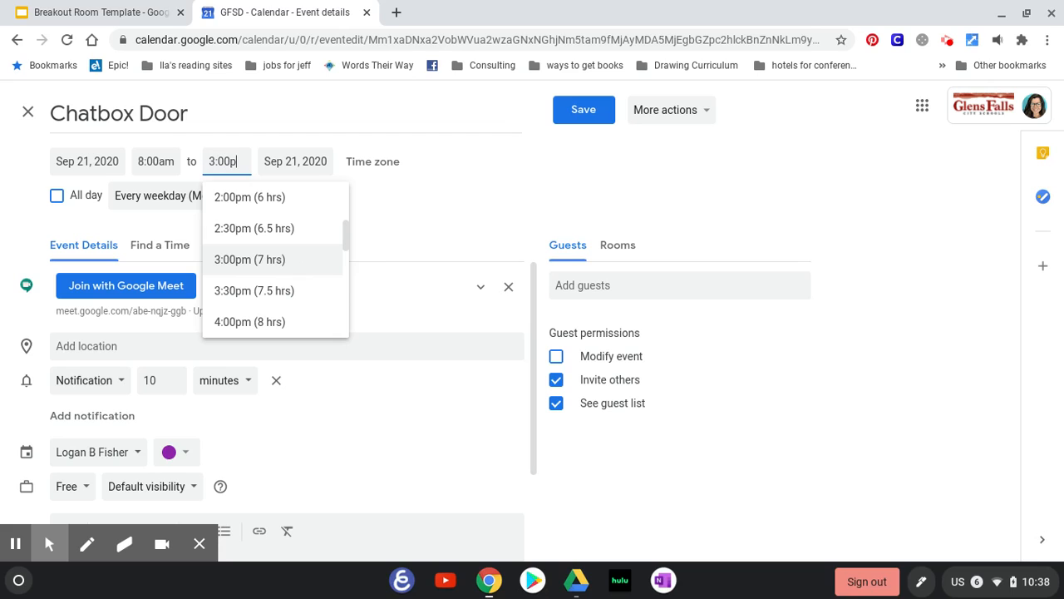
type("m")
left_click(402, 194)
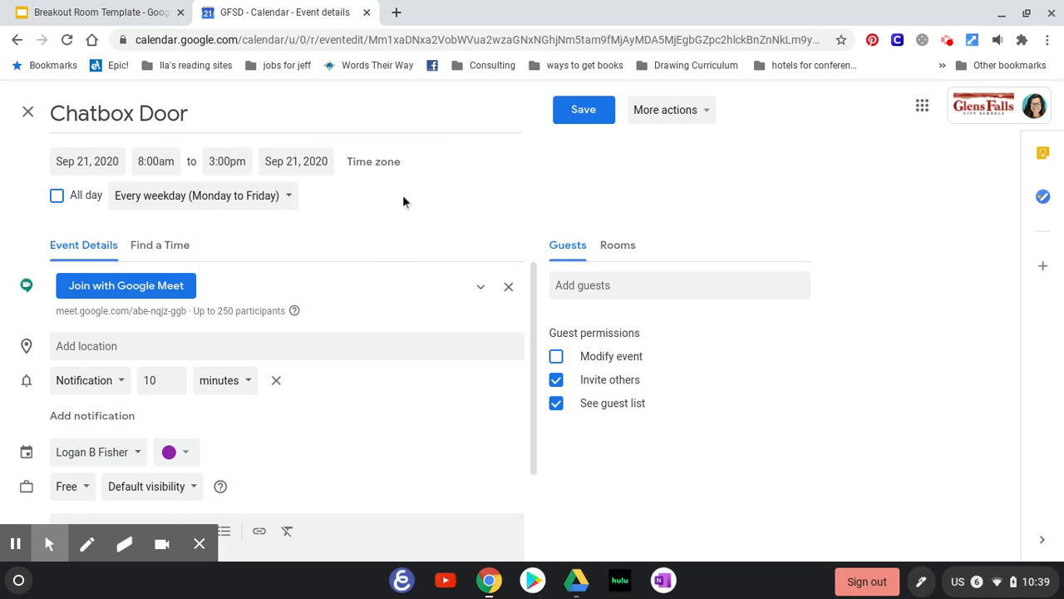
Step: Give the event a custom recurrence that repeats every week on Monday through Friday and never ends
left_click(288, 199)
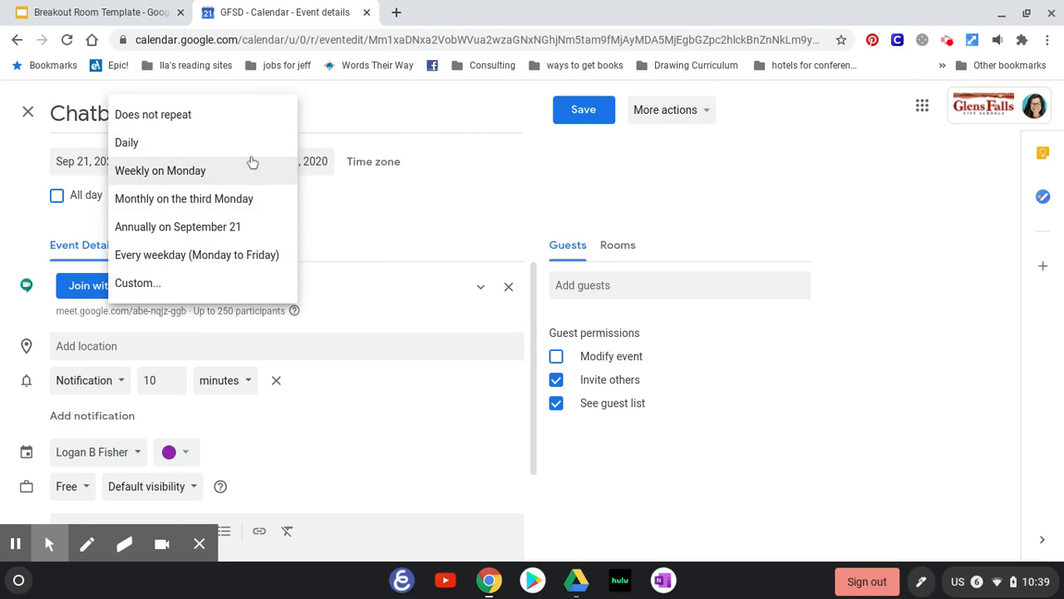
left_click(230, 118)
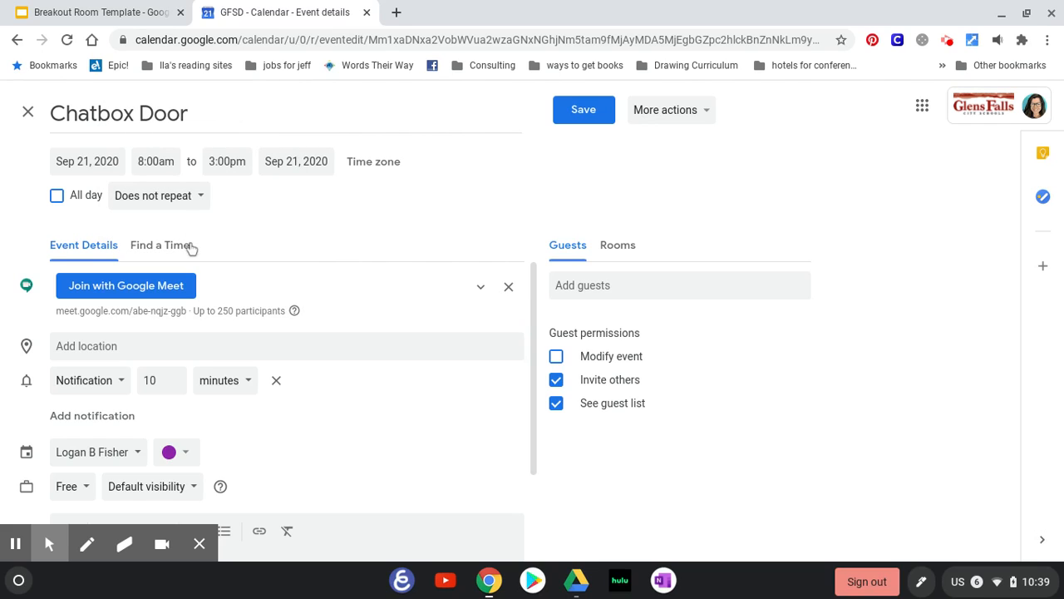
left_click(204, 202)
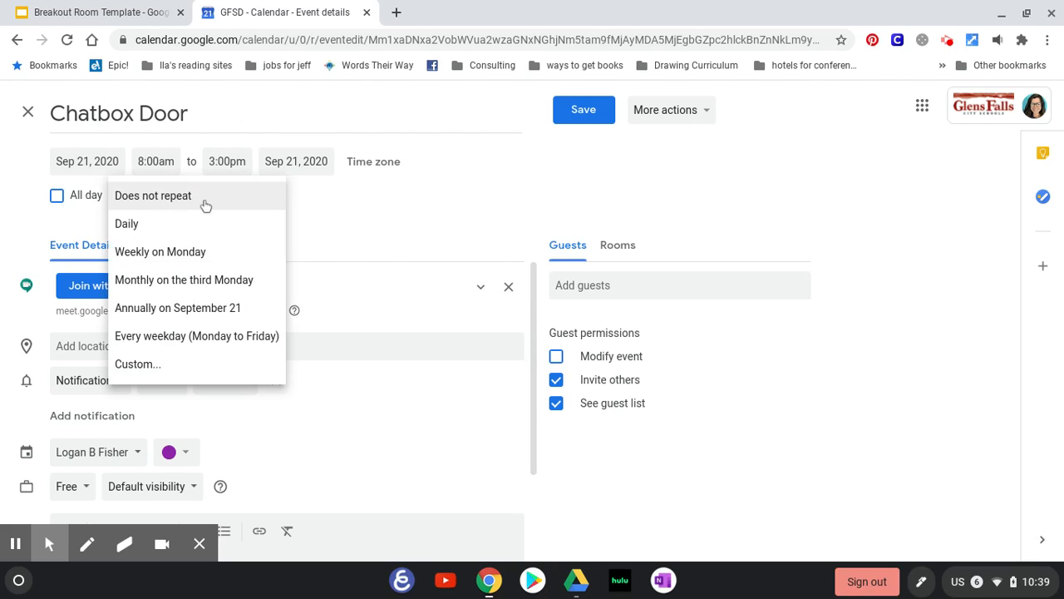
left_click(147, 369)
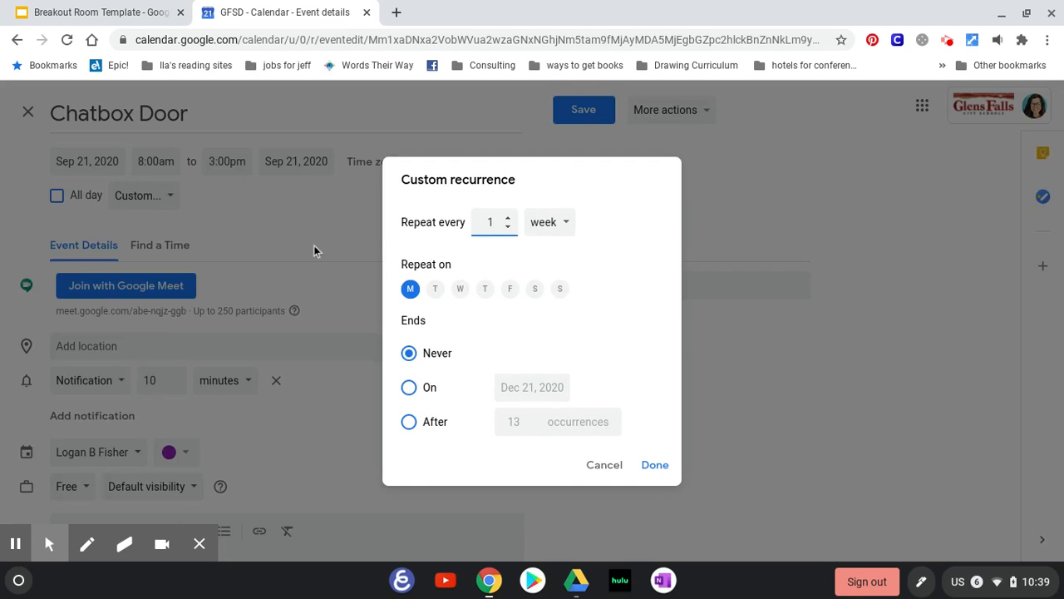
left_click(435, 290)
left_click(459, 289)
left_click(484, 290)
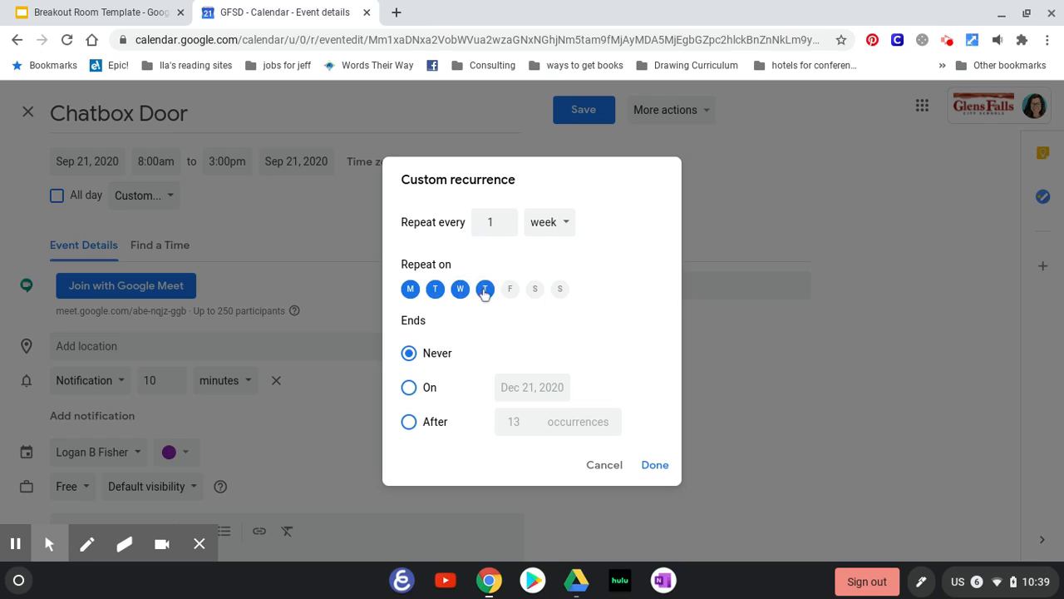
left_click(510, 290)
left_click(655, 470)
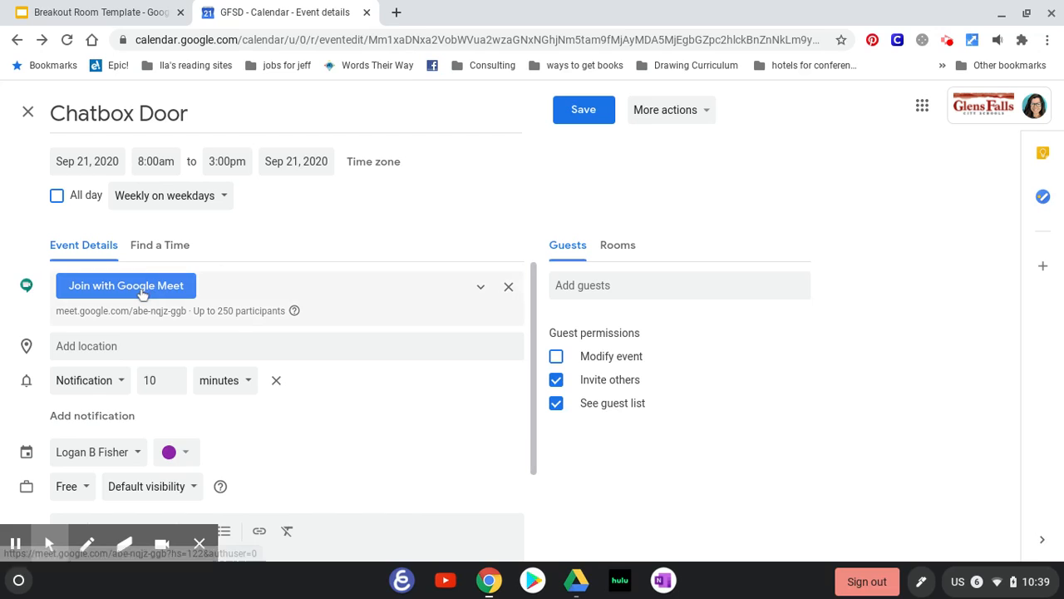
Step: Expand the event's Google Meet details and copy the full meeting link under Meeting ID
left_click(142, 288)
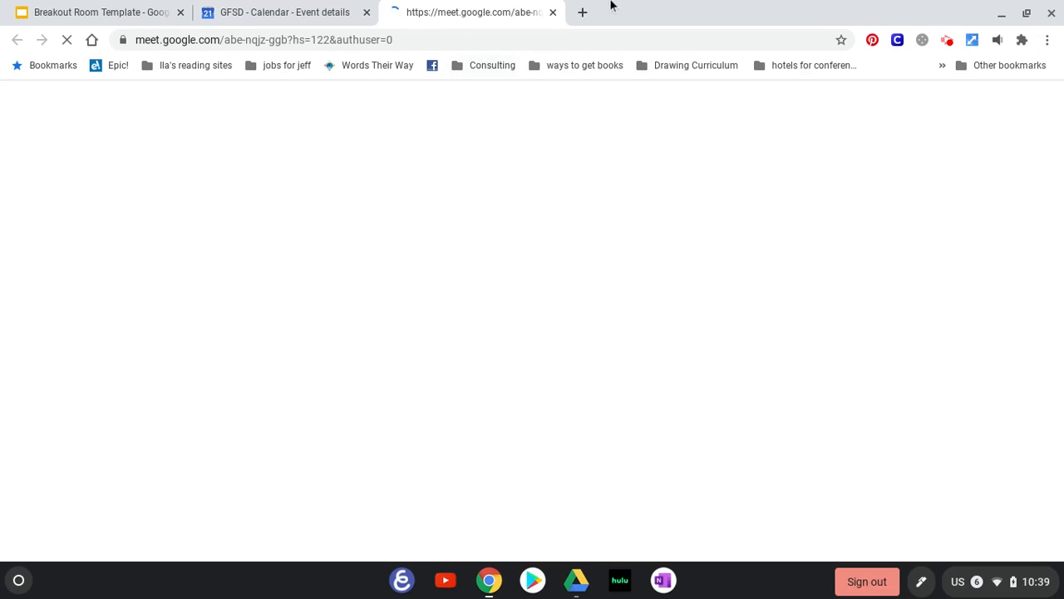
left_click(553, 13)
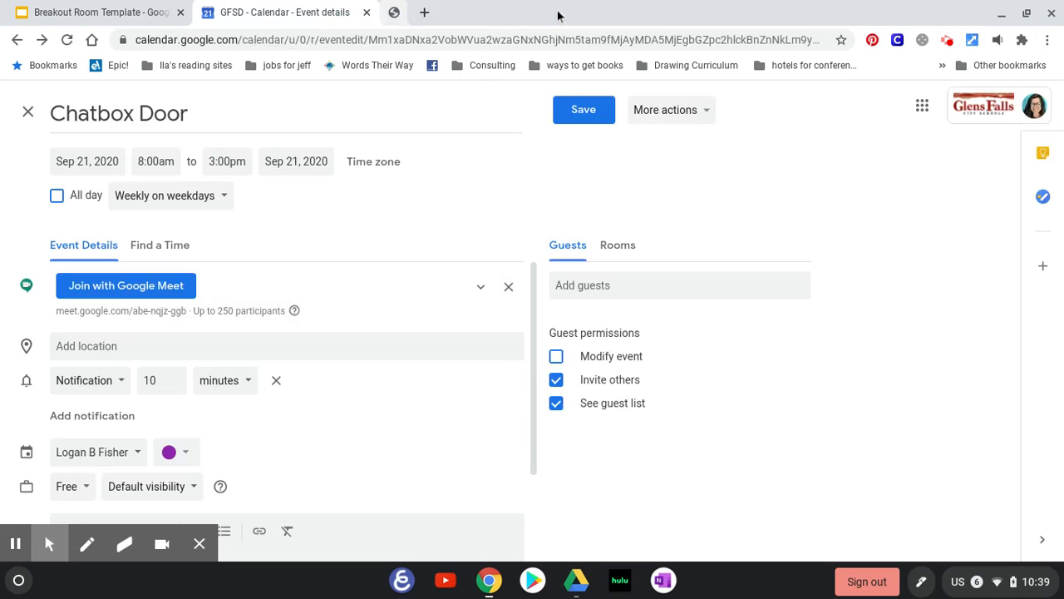
left_click(169, 317)
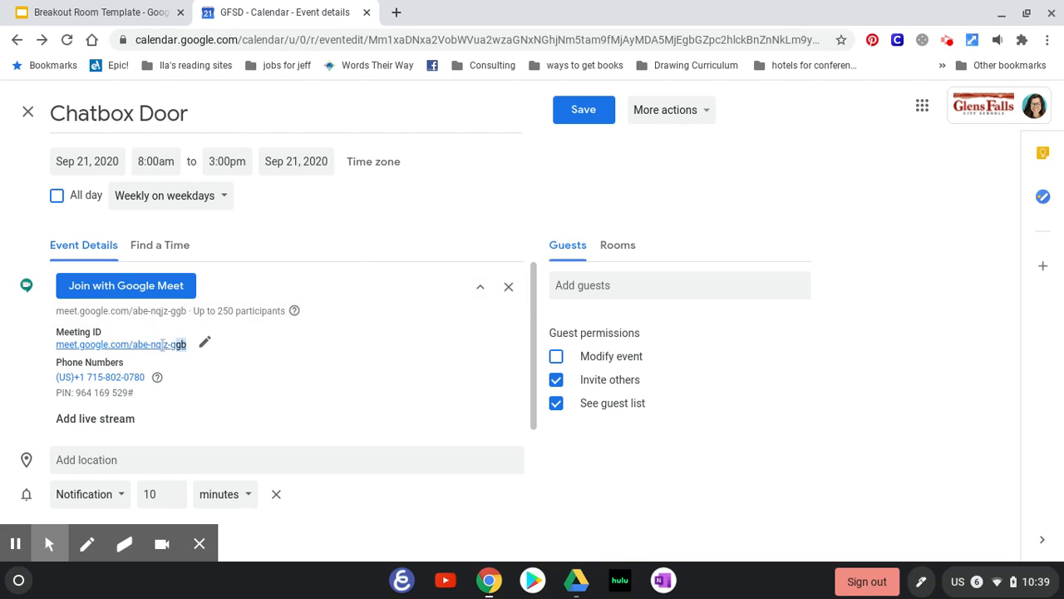
left_click_drag(186, 344, 57, 342)
left_click(49, 340)
left_click_drag(189, 346, 52, 348)
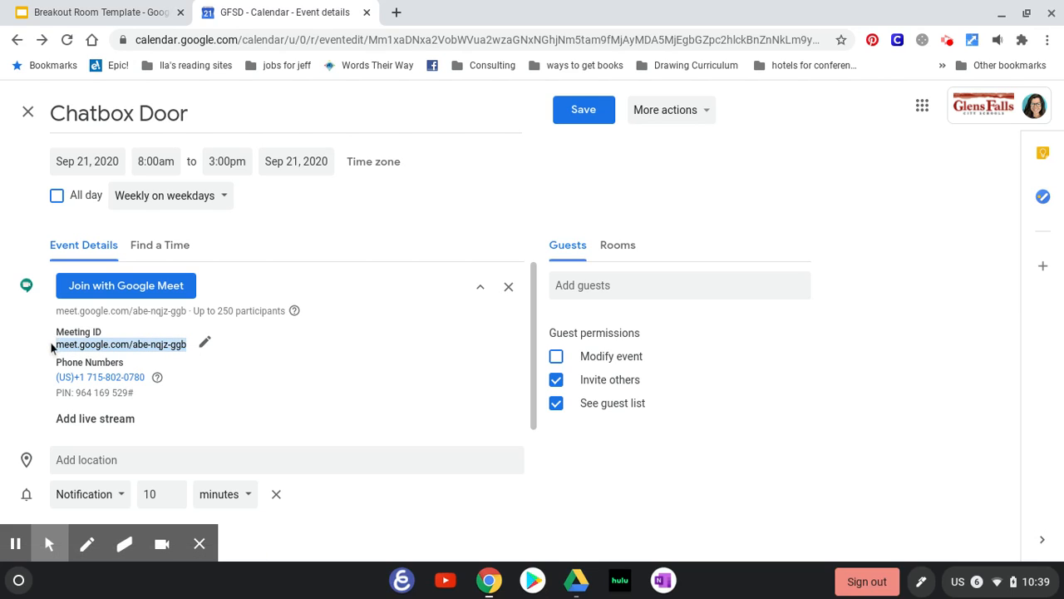
Step: Switch to the Breakout Room Template in Google Slides and link the Chatbox Room door image to the copied Meet address
left_click(148, 14)
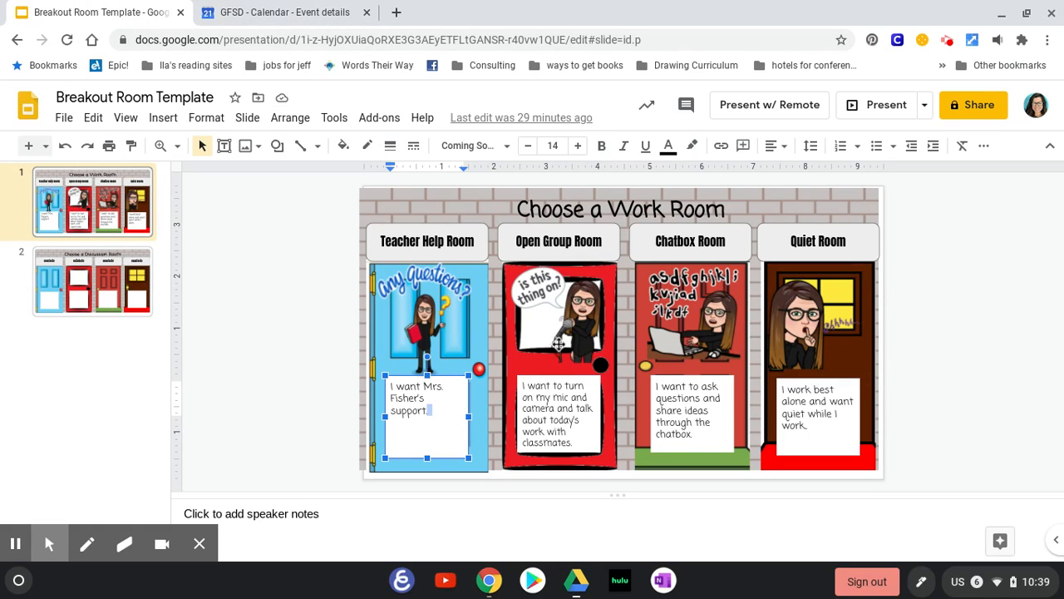
left_click(739, 366)
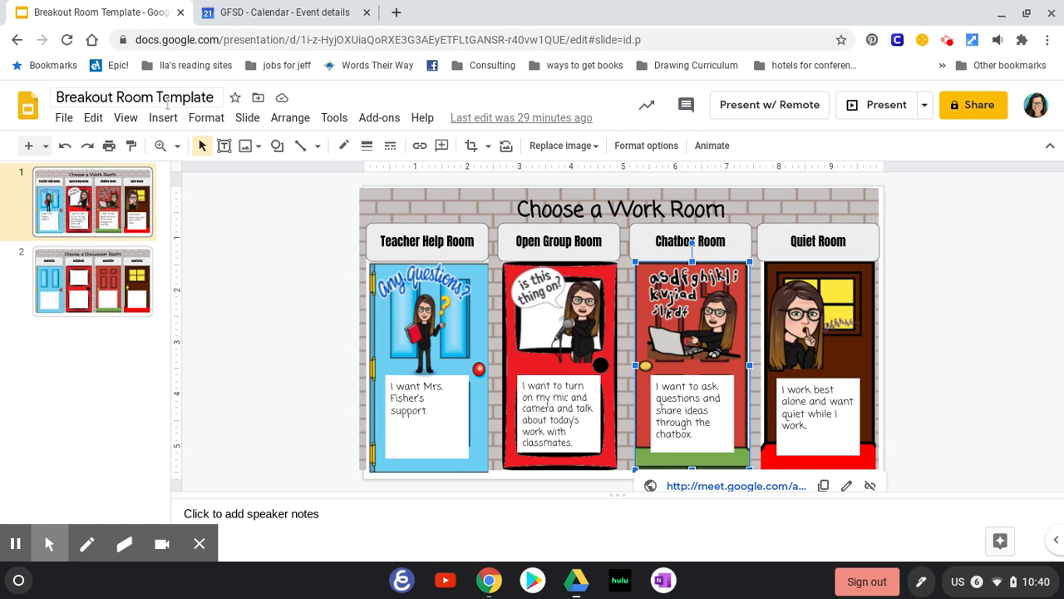
left_click(163, 118)
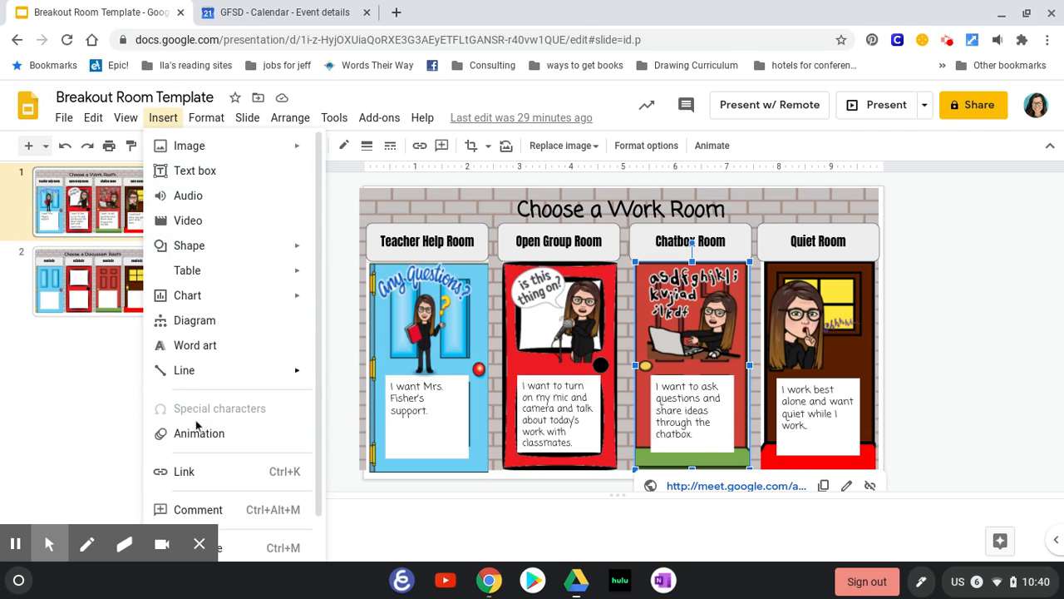
left_click(185, 477)
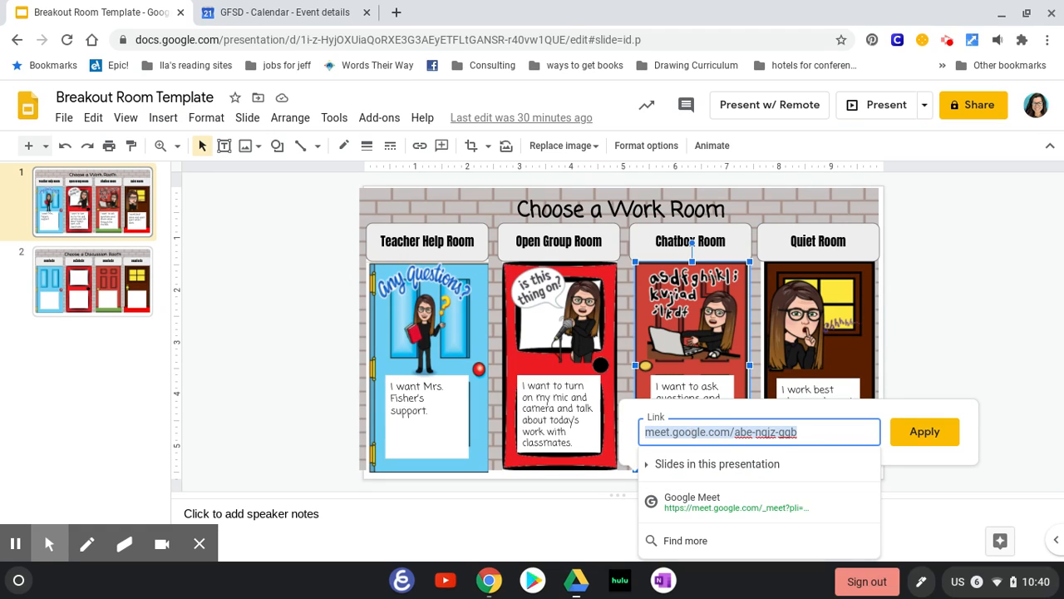
left_click(799, 432)
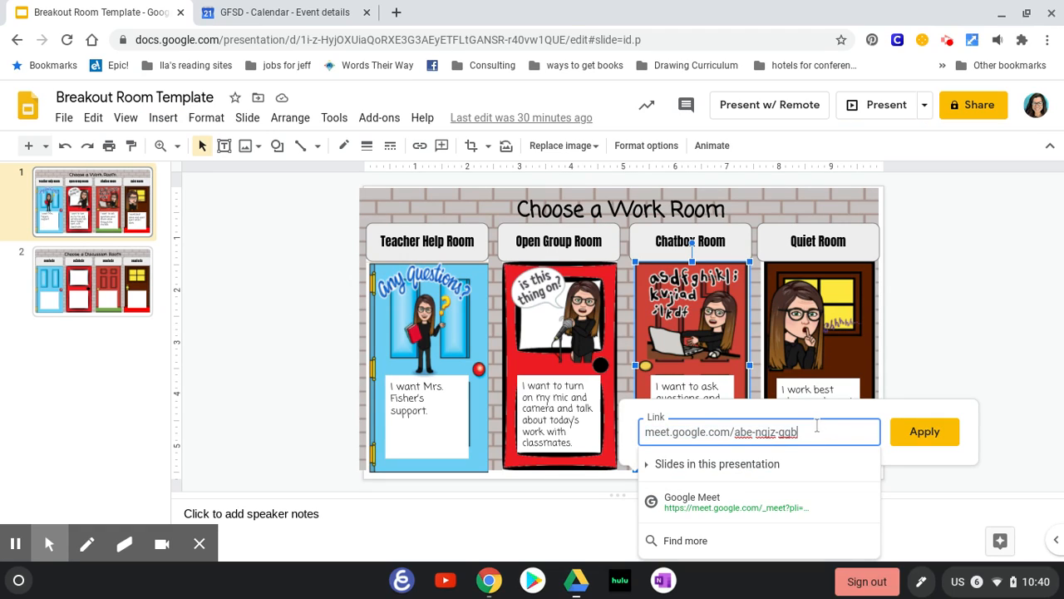
left_click(942, 444)
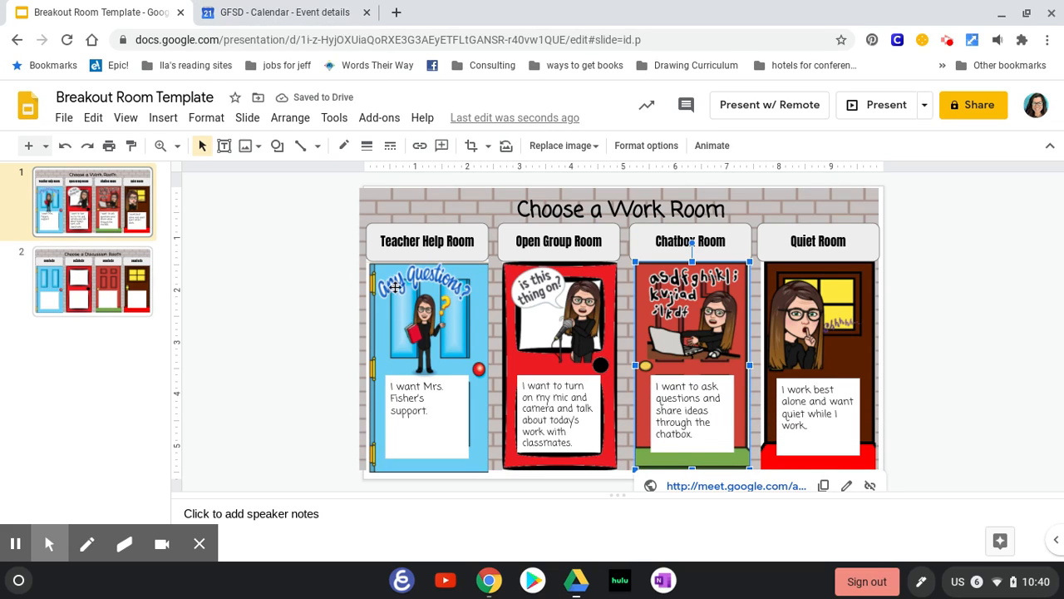
Step: Check the Meet links attached to the Teacher Help Room and Open Group Room doors
left_click(477, 317)
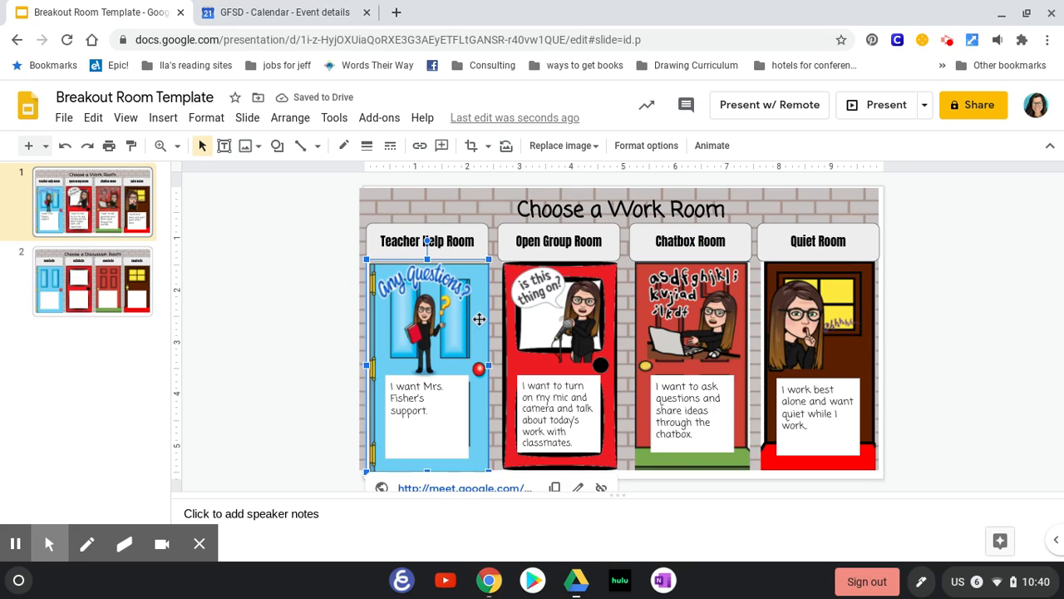
left_click(607, 351)
left_click(619, 395)
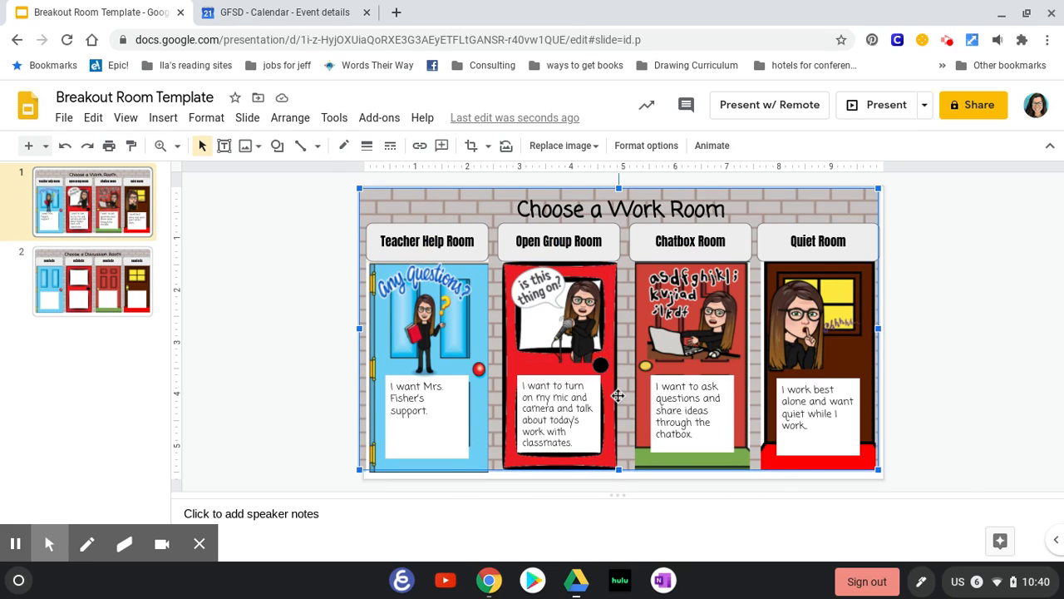
left_click(615, 359)
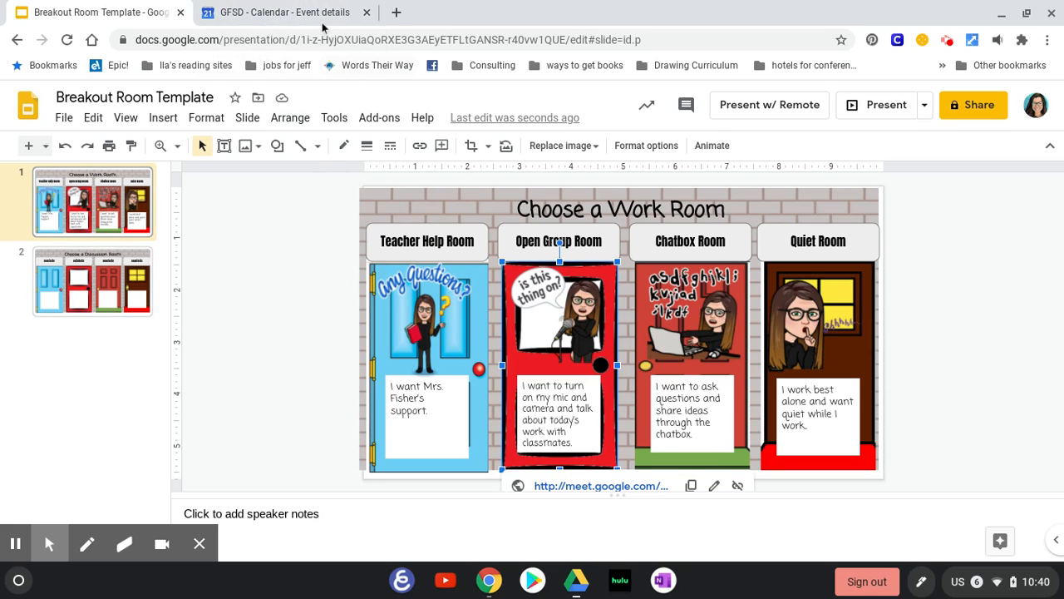
Step: Return to Google Calendar and save the Chatbox Door changes for this and following events
left_click(315, 14)
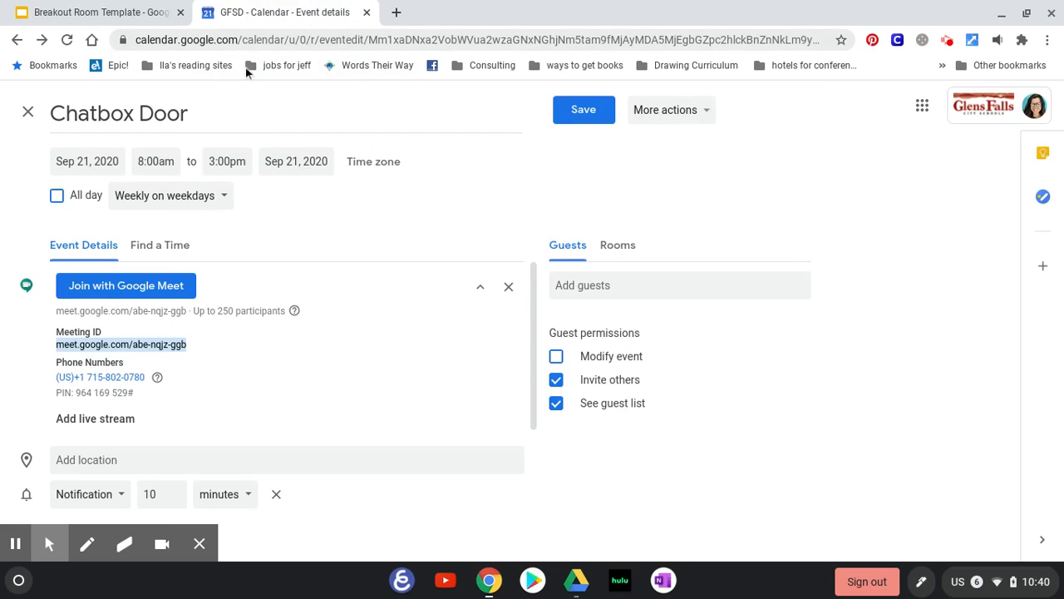
left_click(582, 110)
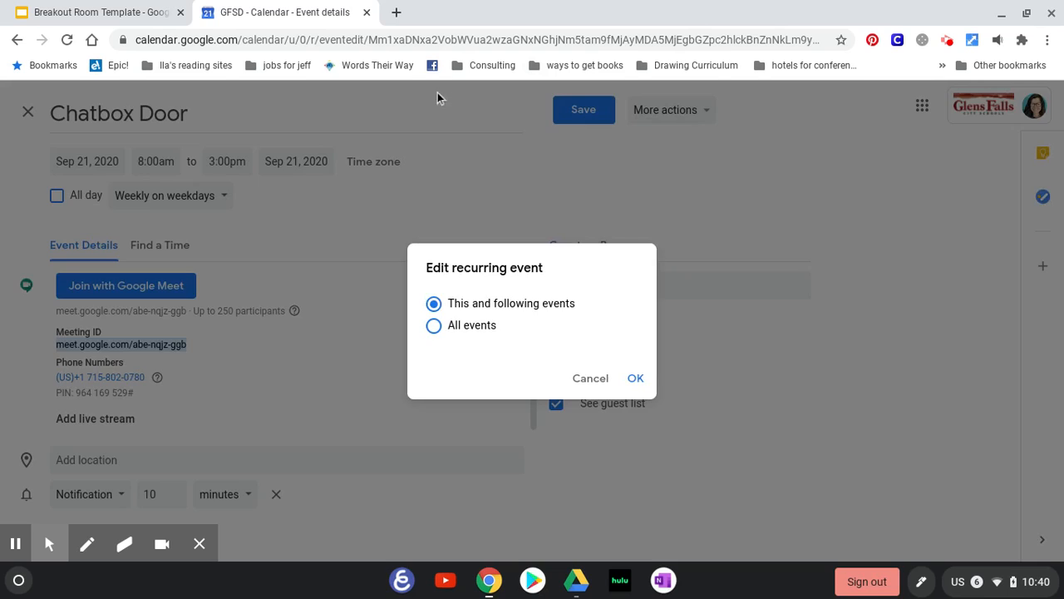
left_click(632, 378)
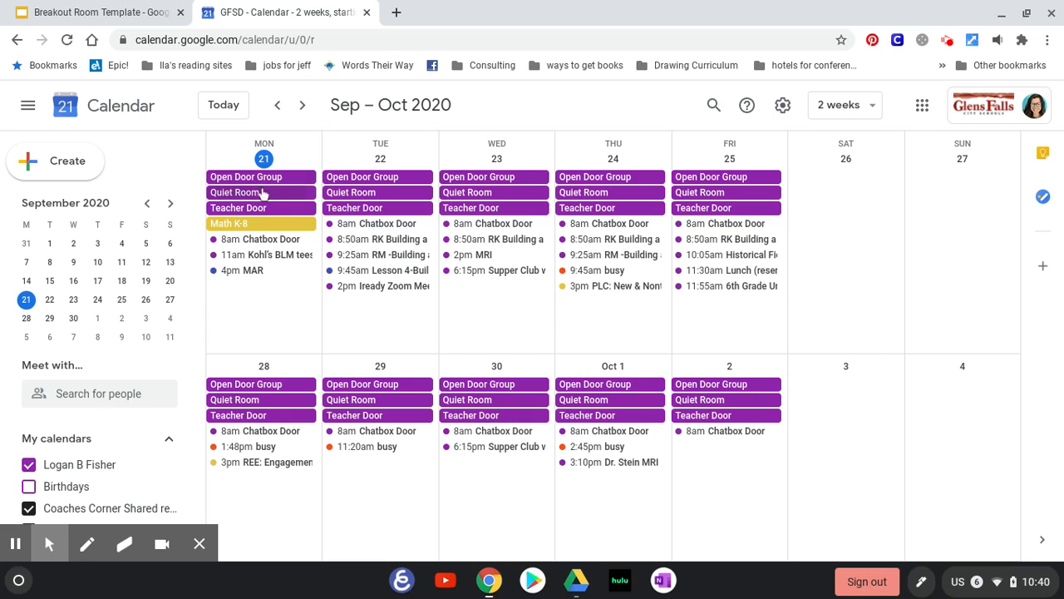
Step: Create and save an all-day event titled "Chatbox Group" on Monday, September 21
left_click(244, 308)
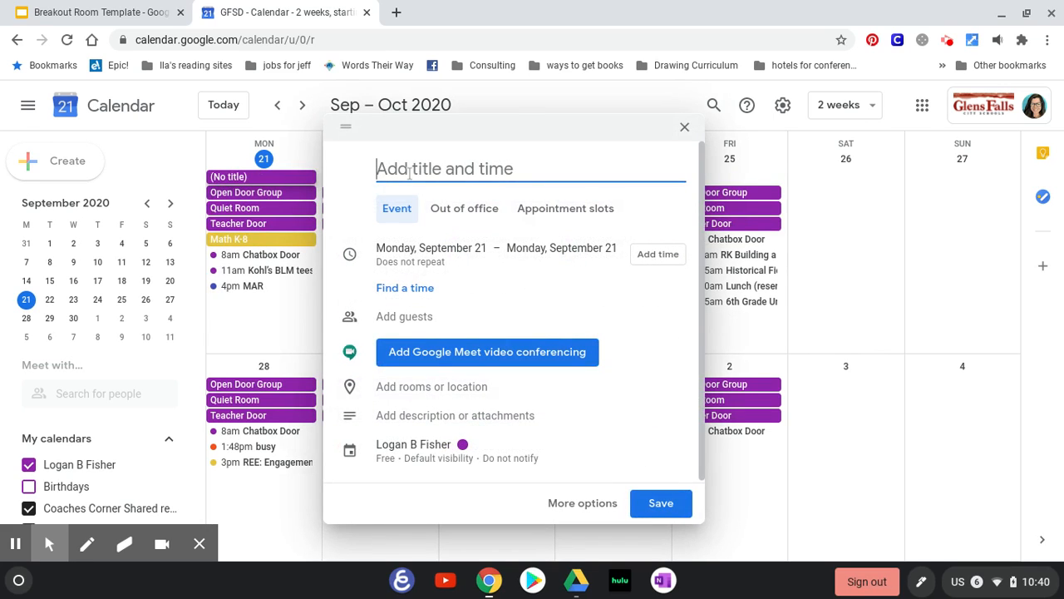
type("Chatbox")
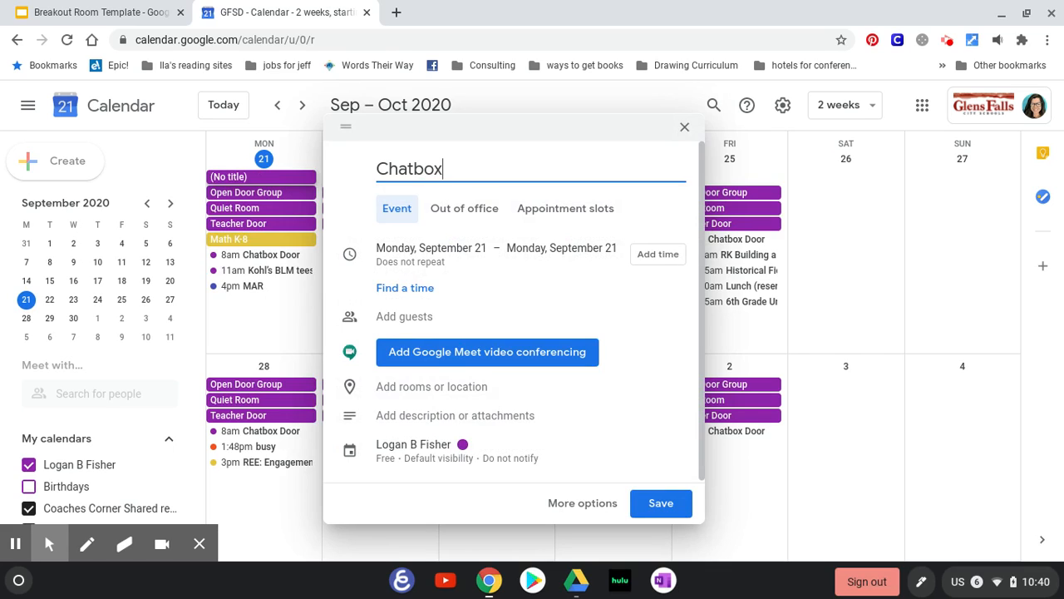
type(" Group")
left_click(662, 505)
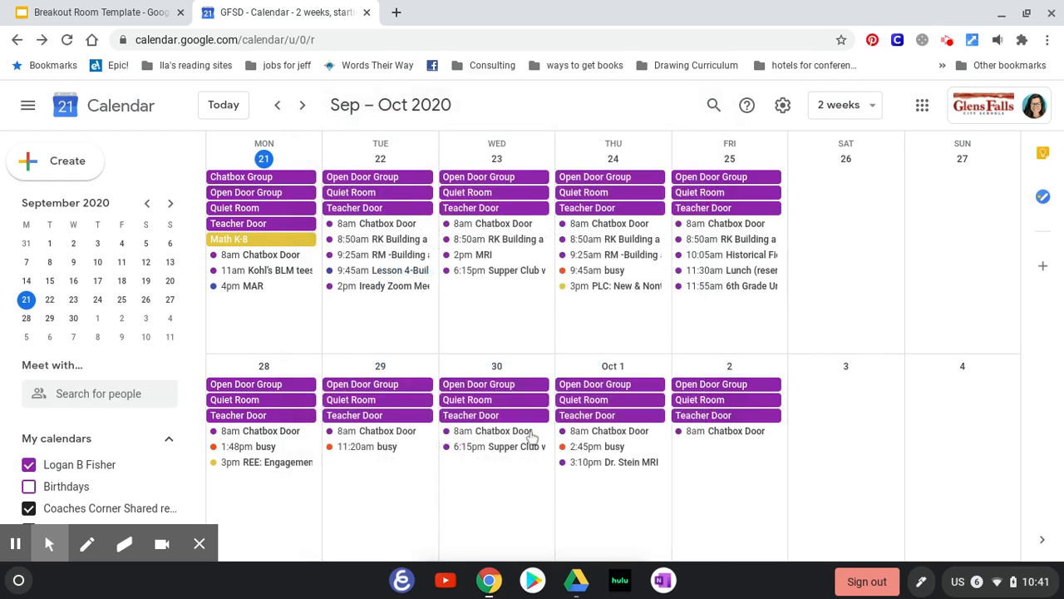
Step: Open the Chatbox Group event on September 21 for editing and change it from all-day to 8:00am to 3:00pm
left_click(280, 181)
key("Escape")
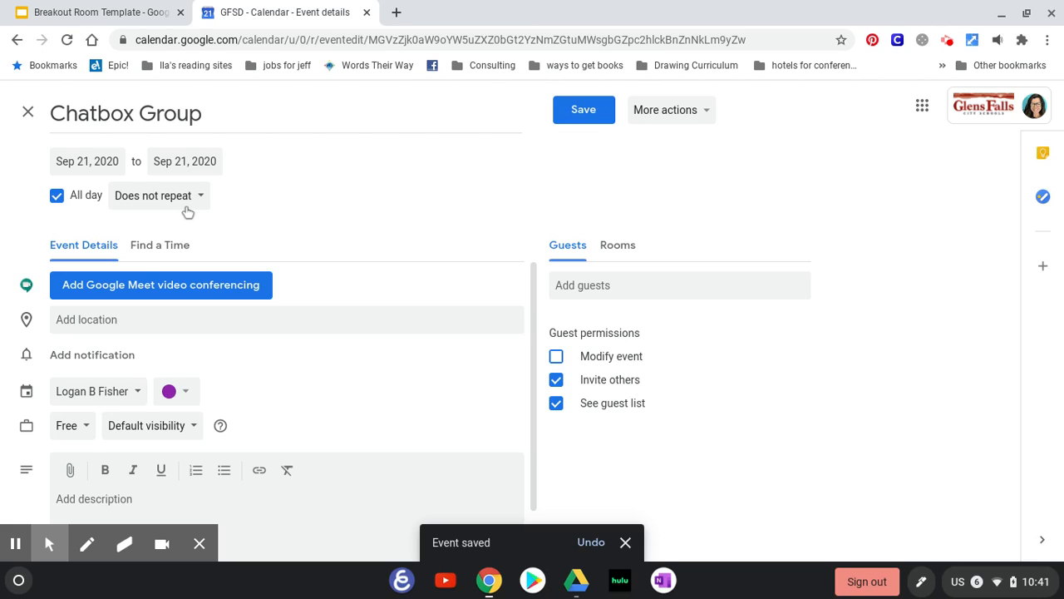
left_click(56, 195)
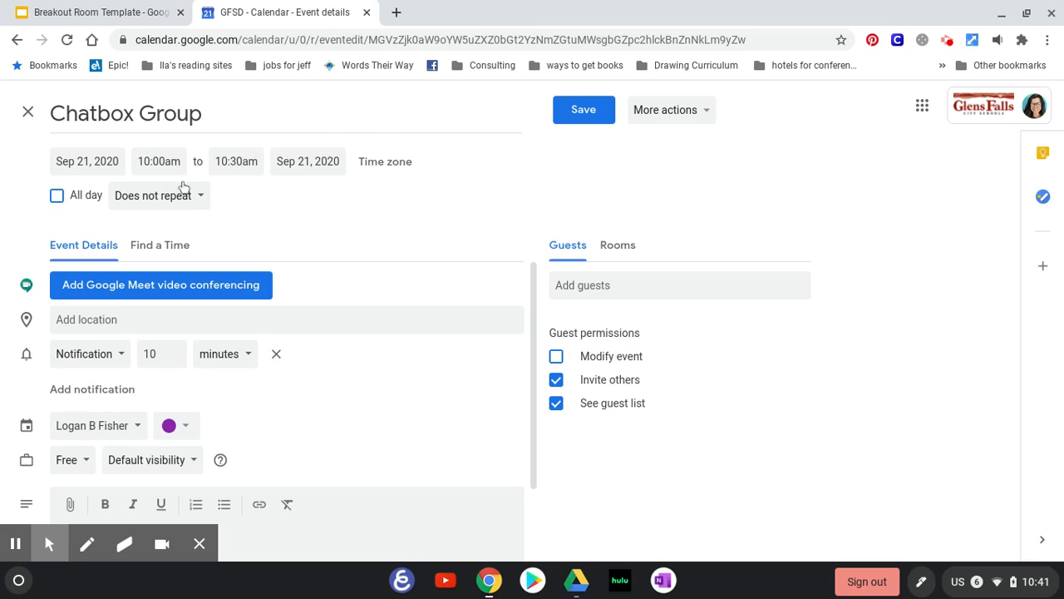
left_click(153, 161)
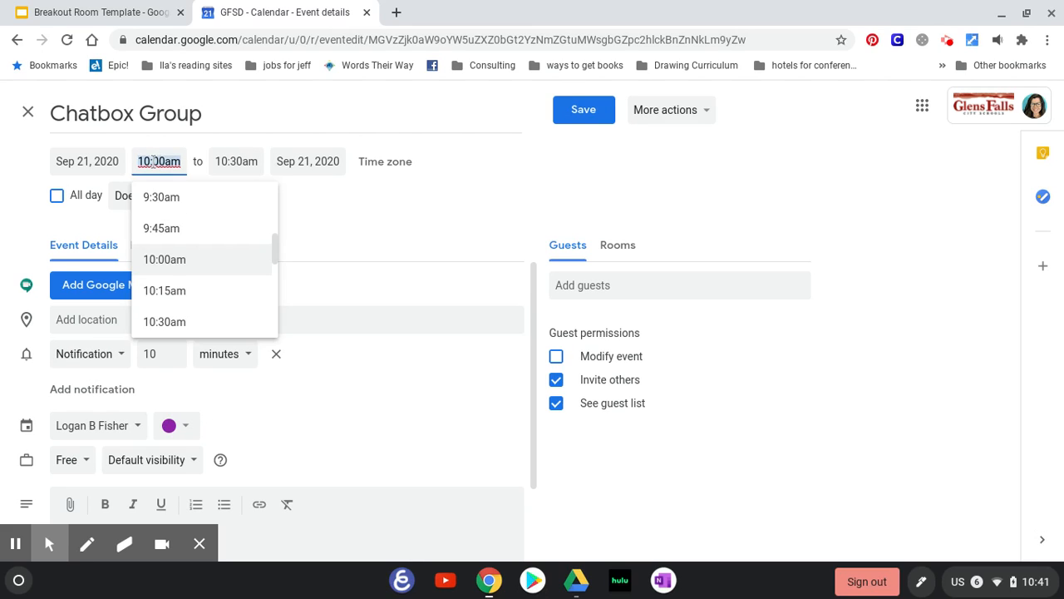
type("8:00am")
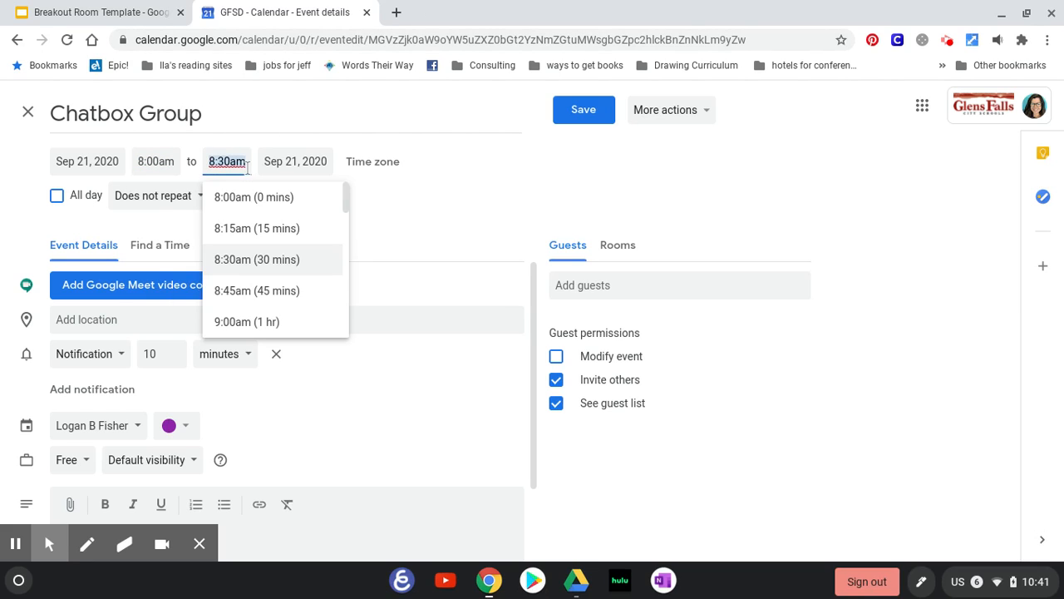
type("3:00p")
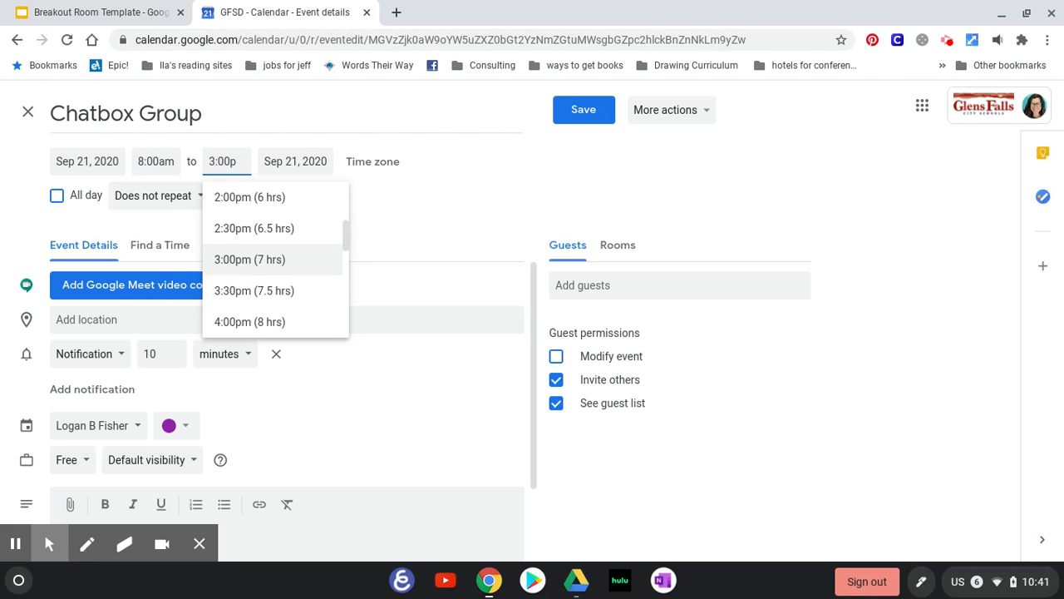
type("m")
key("Return")
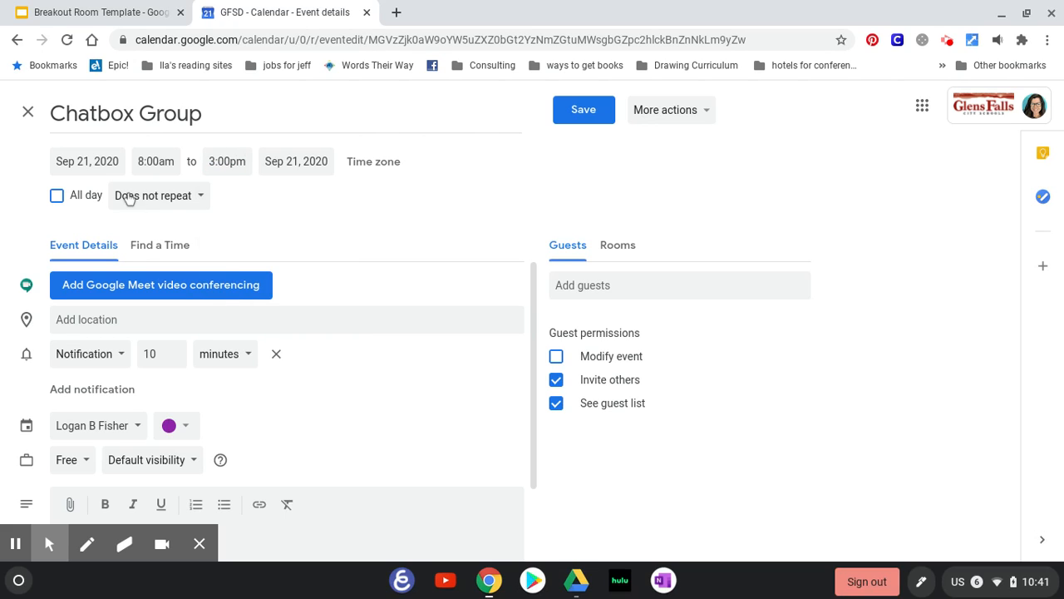
Step: Set a custom recurrence for the Chatbox Group event, repeating every week on Monday through Friday with no end date
left_click(193, 196)
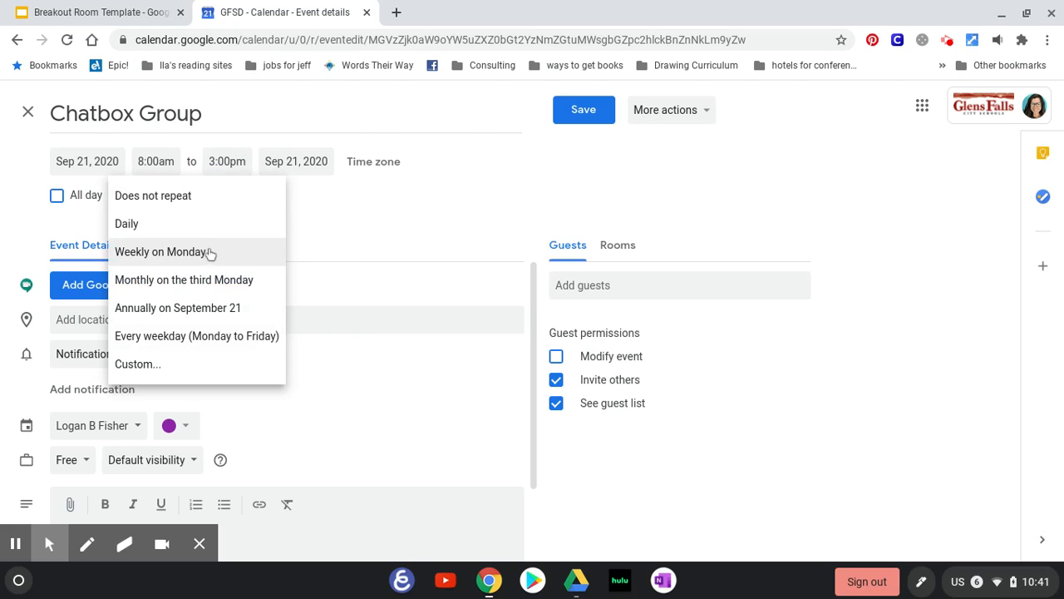
left_click(153, 369)
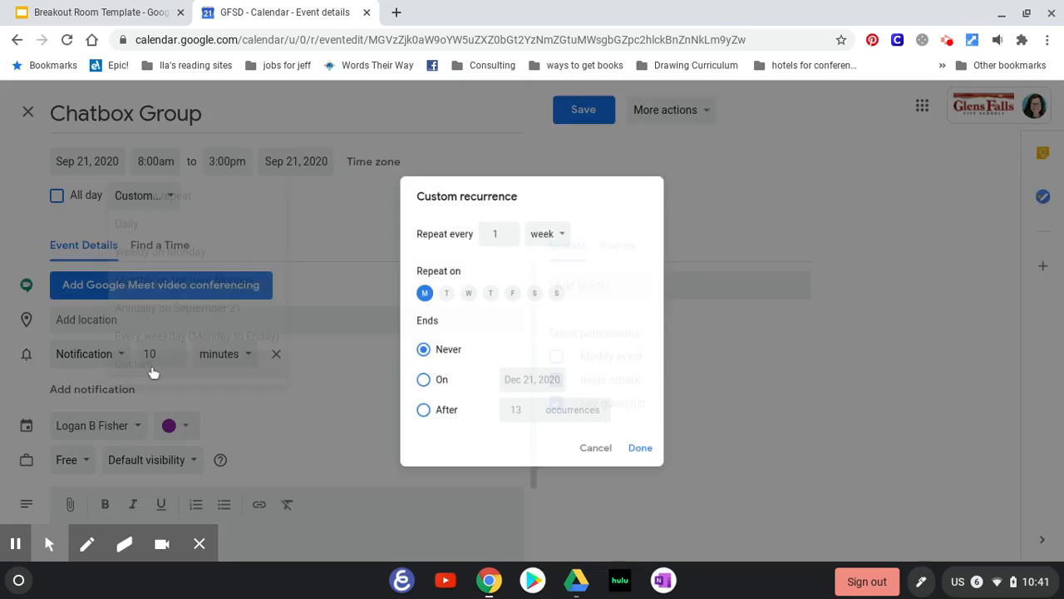
left_click(435, 288)
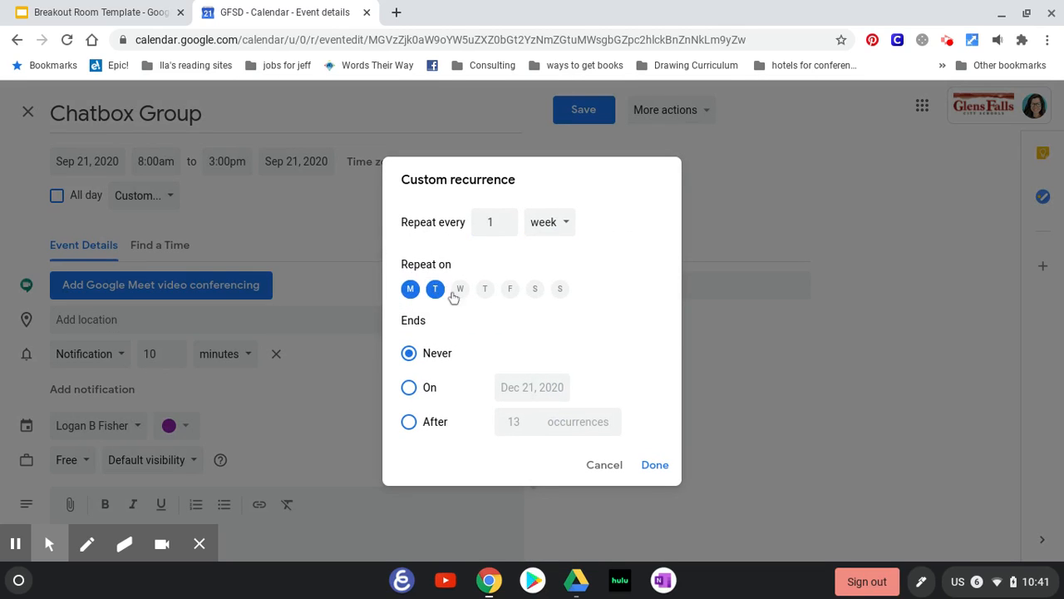
left_click(460, 289)
left_click(487, 291)
left_click(510, 288)
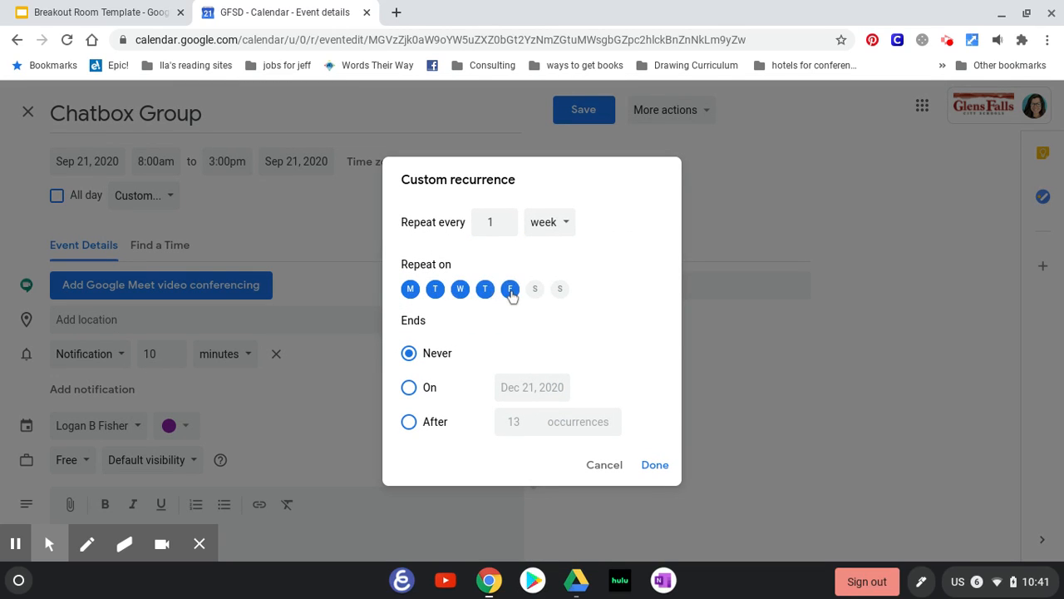
left_click(656, 465)
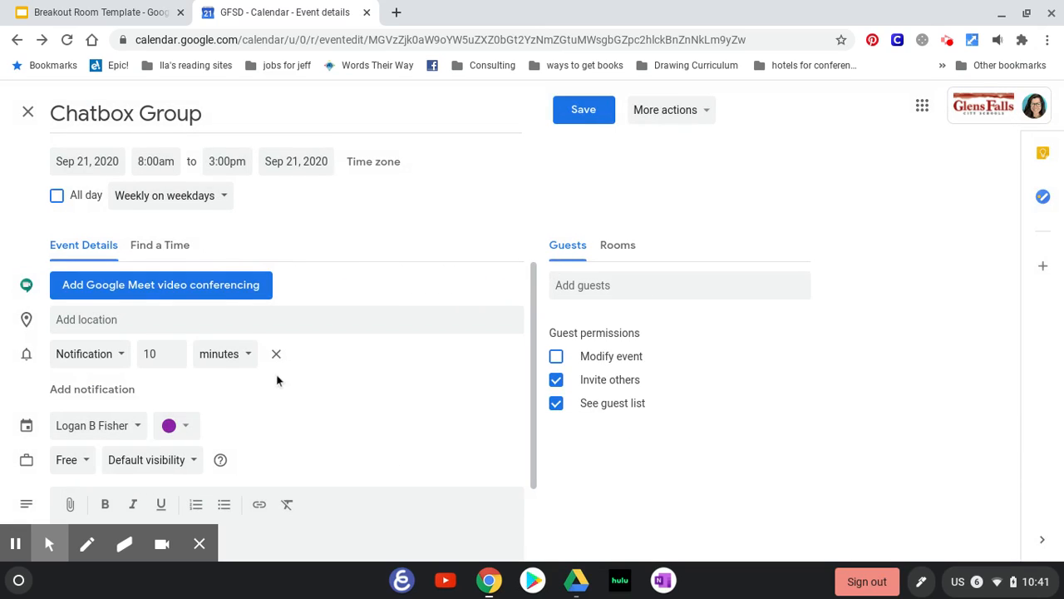
Step: Add Google Meet video conferencing to the Chatbox Group event and copy its meeting address from the conference details
left_click(221, 286)
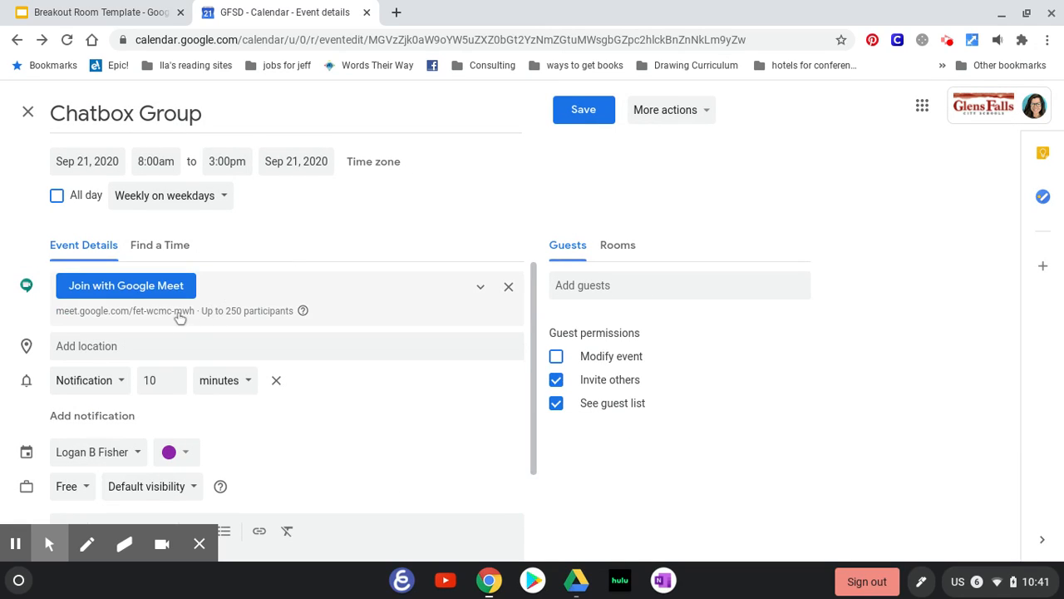
left_click(172, 312)
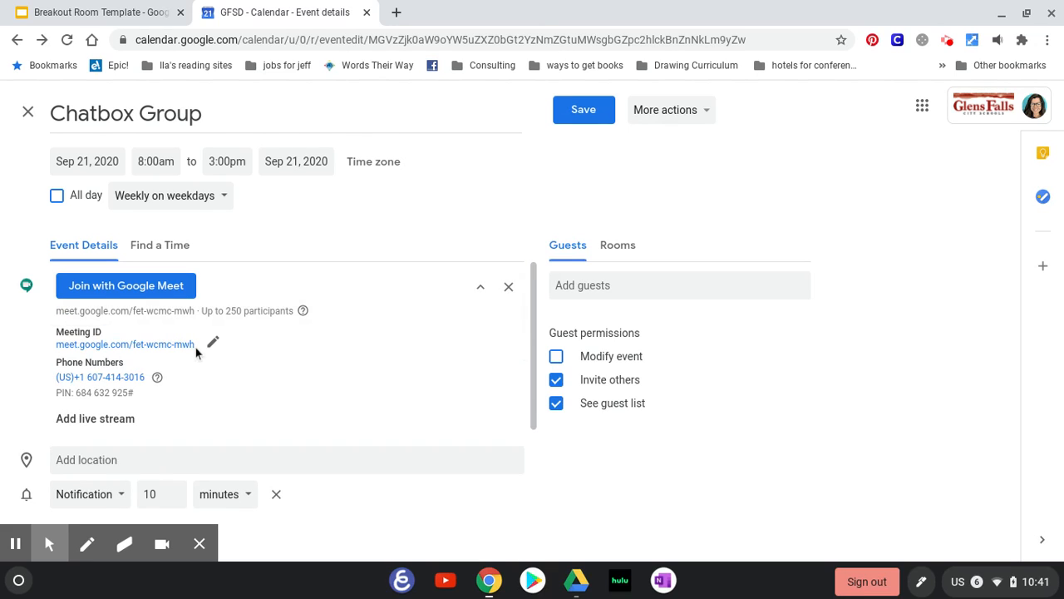
left_click_drag(197, 345, 53, 349)
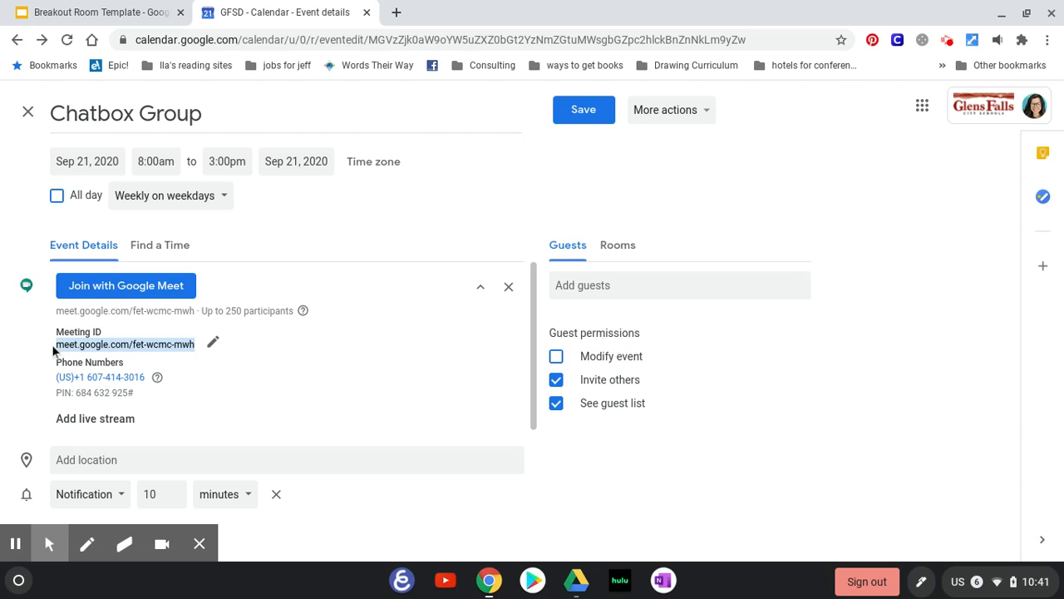
Step: Switch to the Breakout Room Template in Google Slides and open the Chatbox Room door image's link for editing
left_click(100, 12)
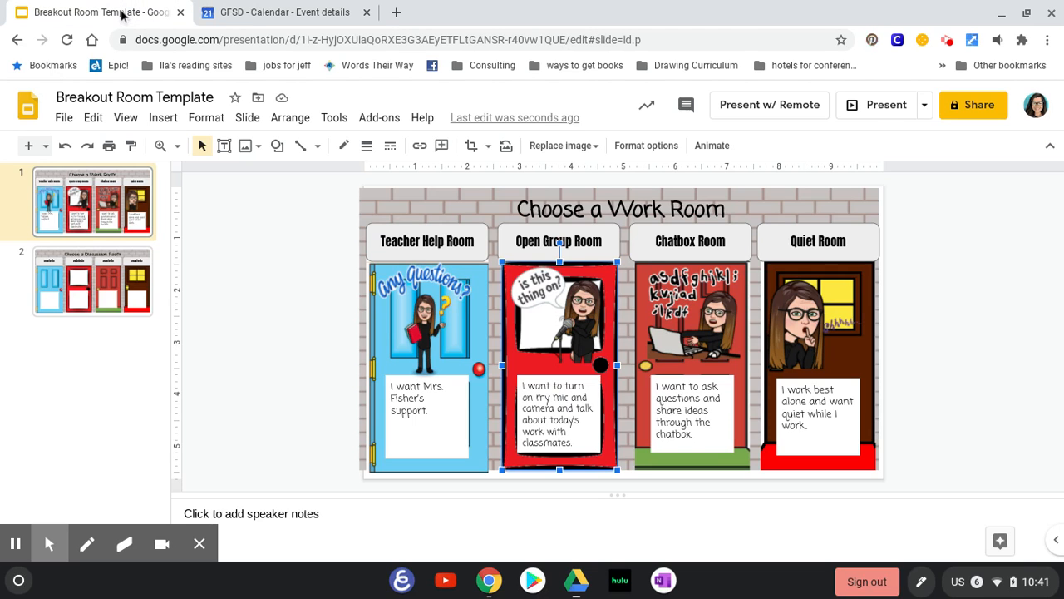
left_click(720, 288)
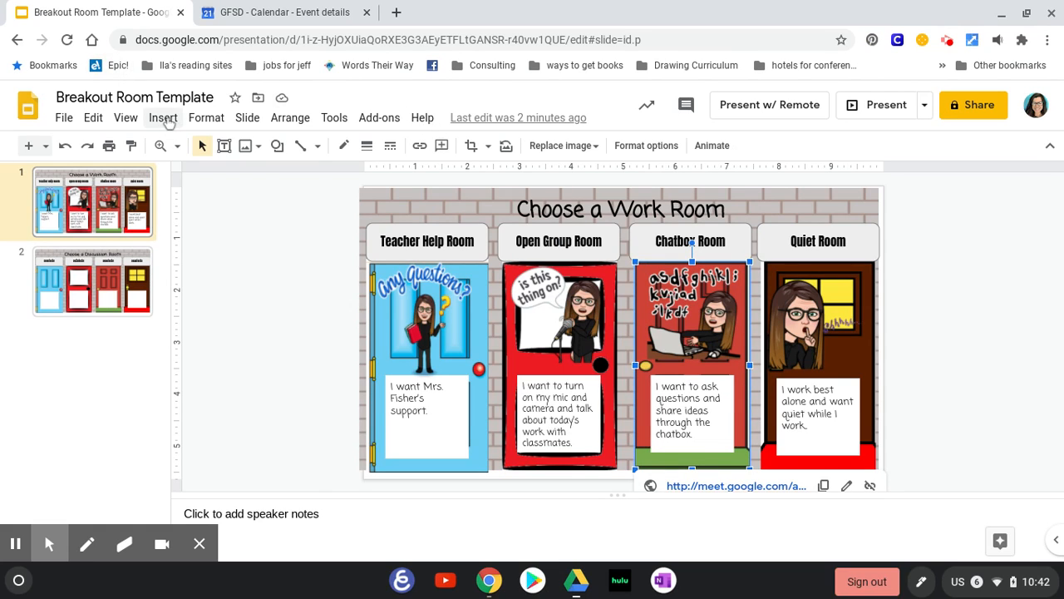
left_click(164, 118)
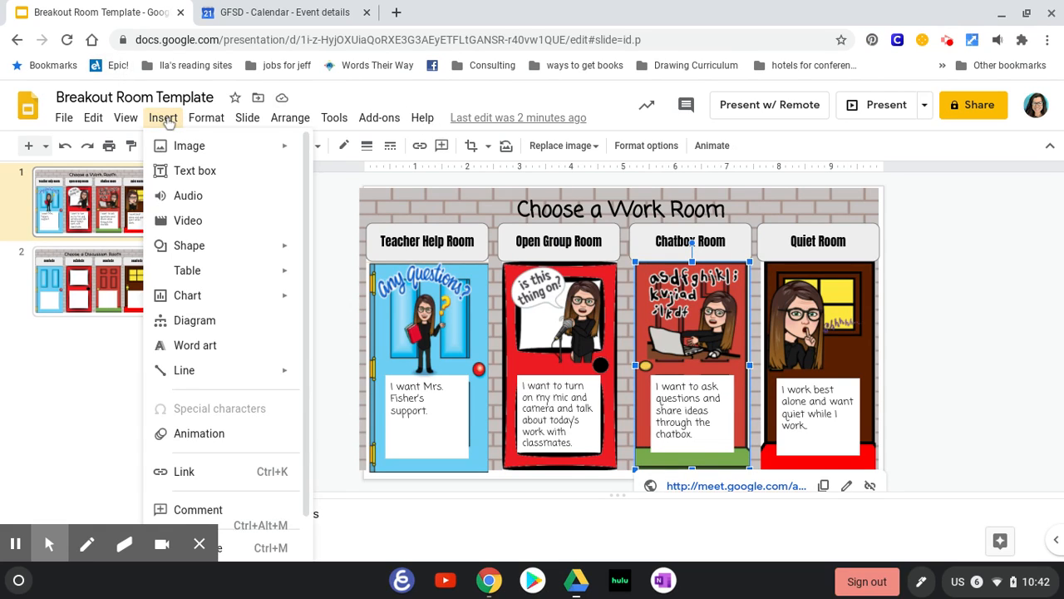
left_click(190, 472)
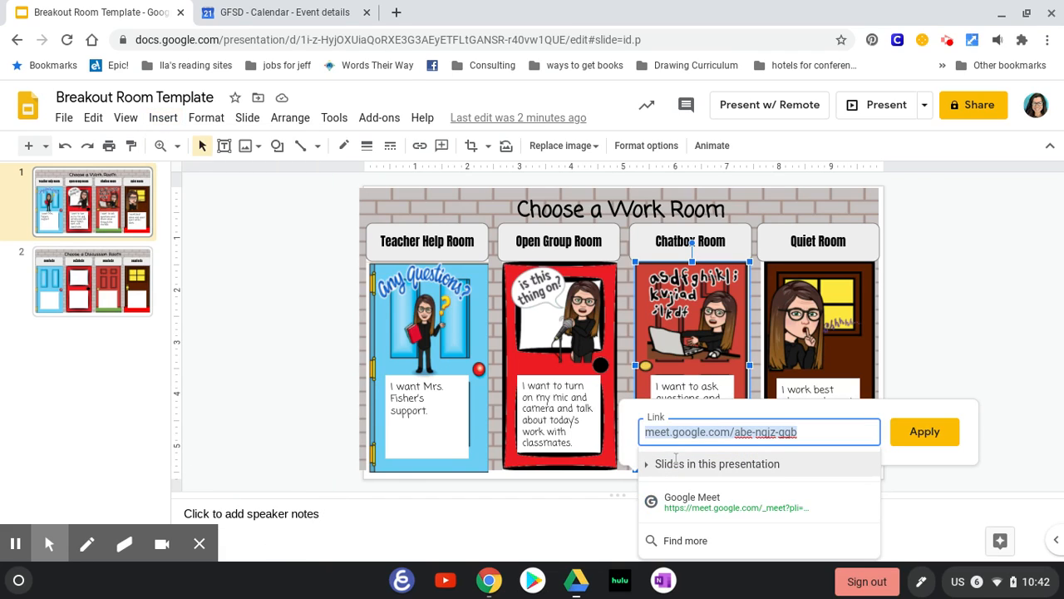